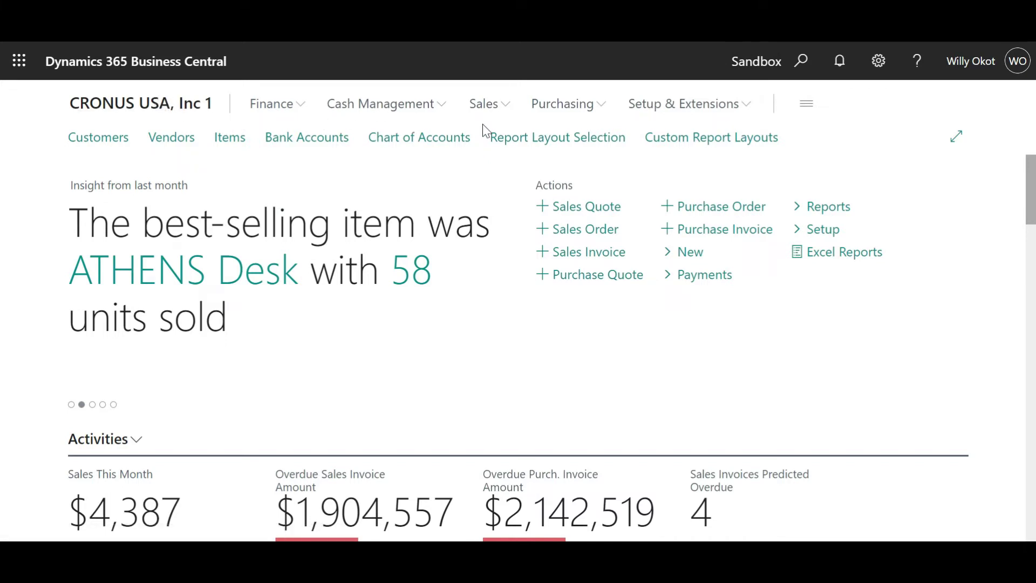
# Step: Browse the Finance, Cash Management, Sales, Purchasing and Setup & Extensions menus
pyautogui.click(300, 105)
pyautogui.click(439, 105)
pyautogui.click(515, 106)
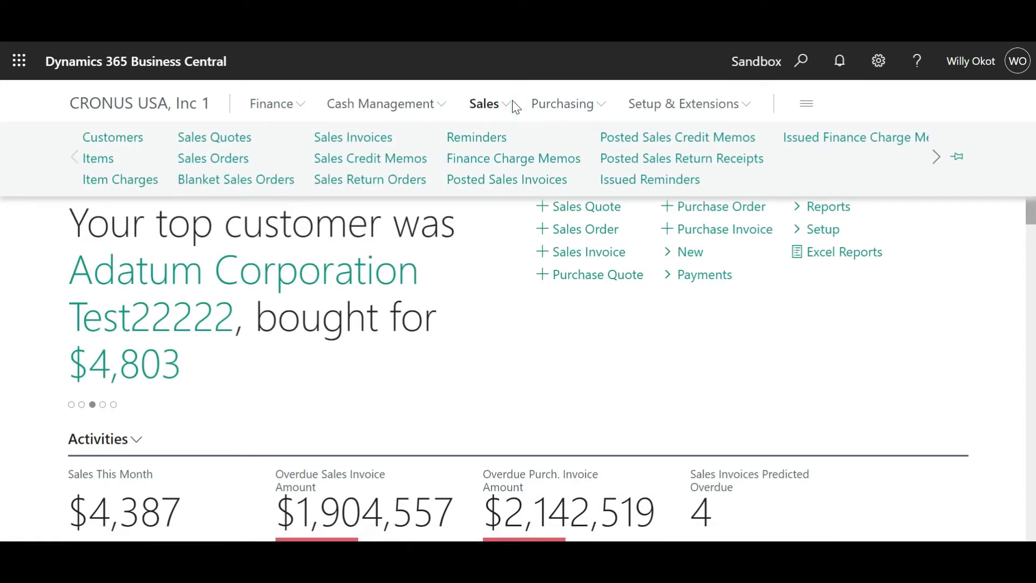
pyautogui.click(607, 103)
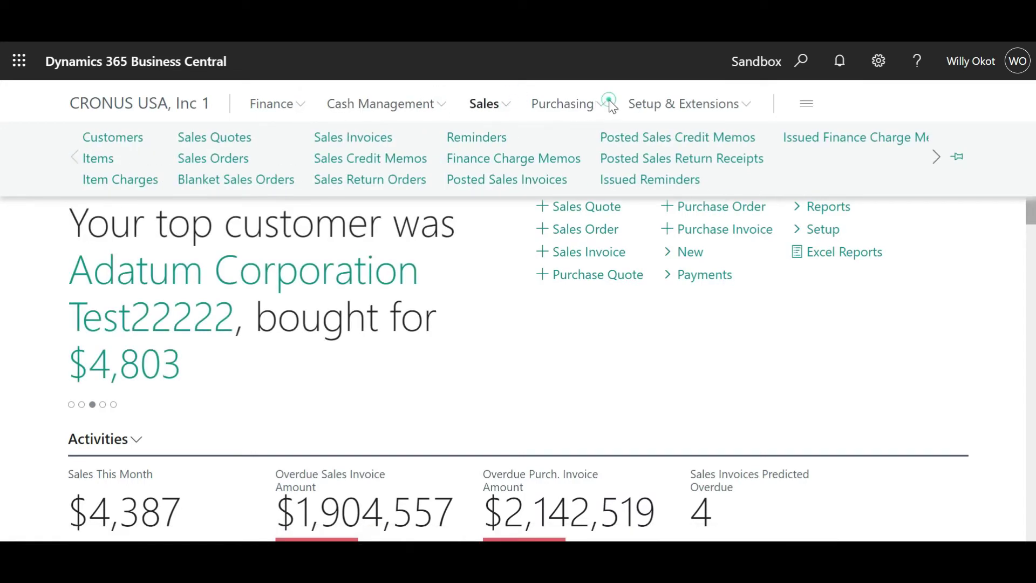
pyautogui.click(737, 108)
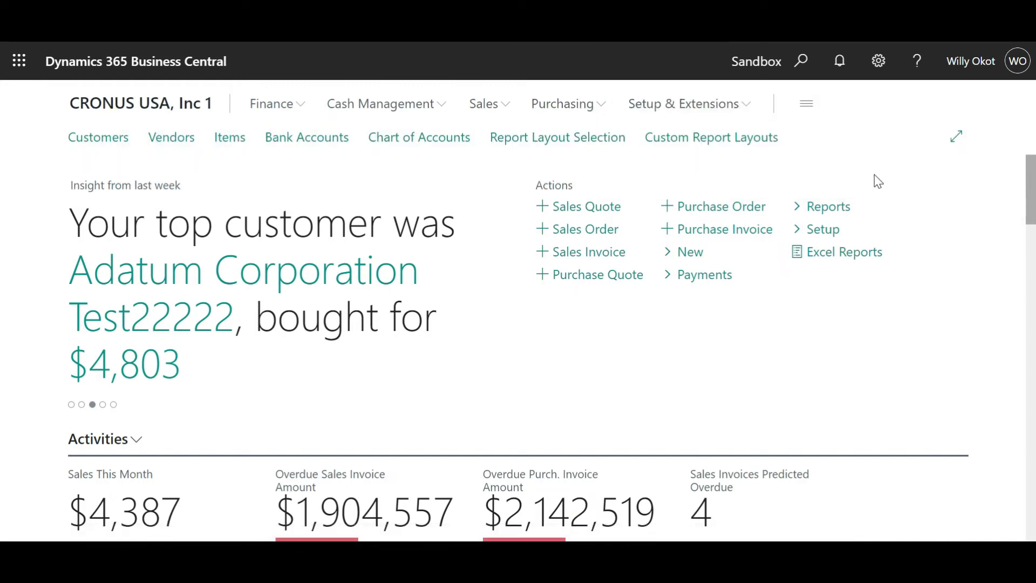
# Step: Search pages and tasks for 'field' to list Field Monitoring Setup
pyautogui.click(803, 64)
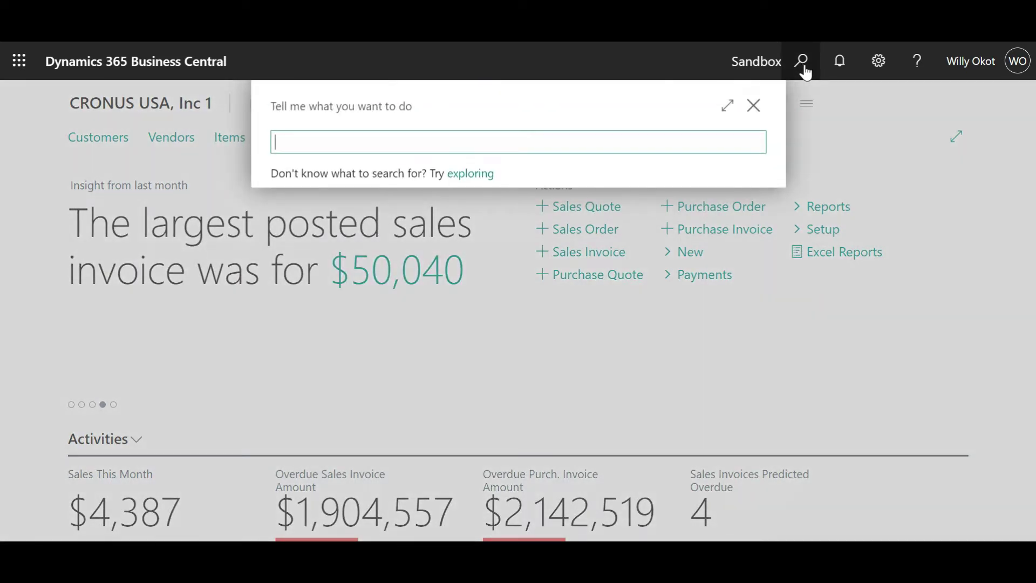
pyautogui.write('field')
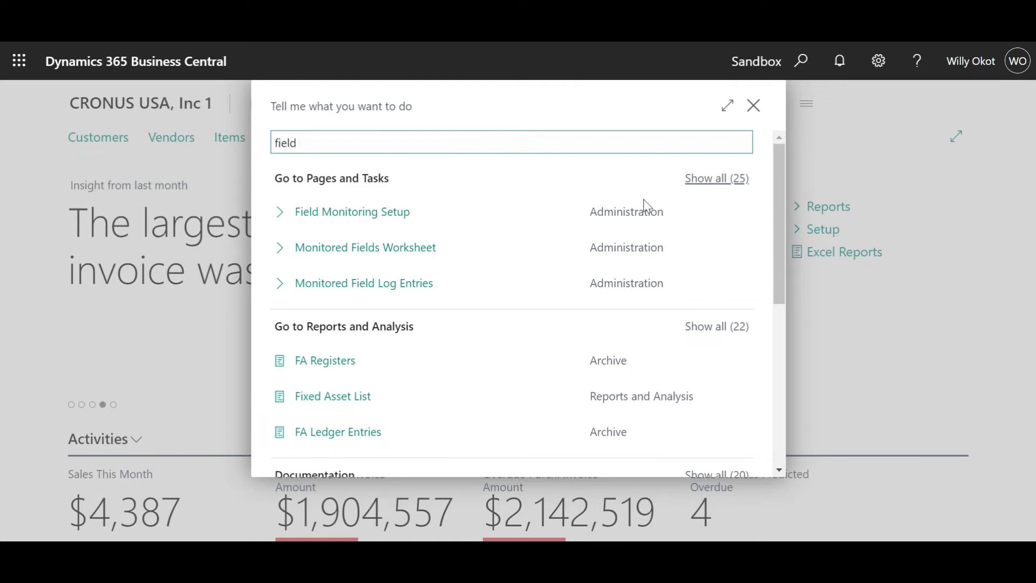
# Step: Open Field Monitoring Setup and choose your user as the Notification Recipient
pyautogui.click(354, 220)
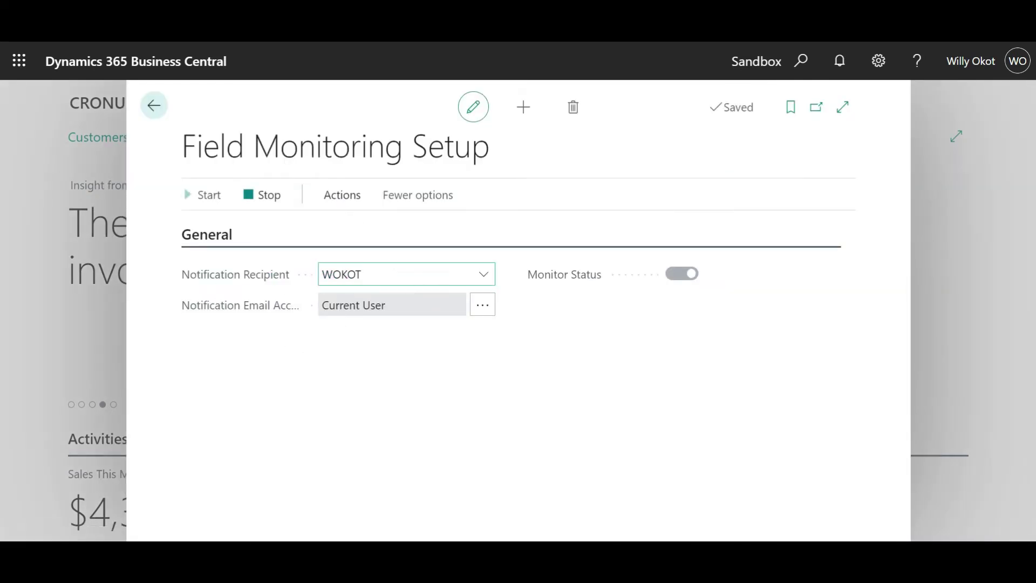
pyautogui.click(485, 277)
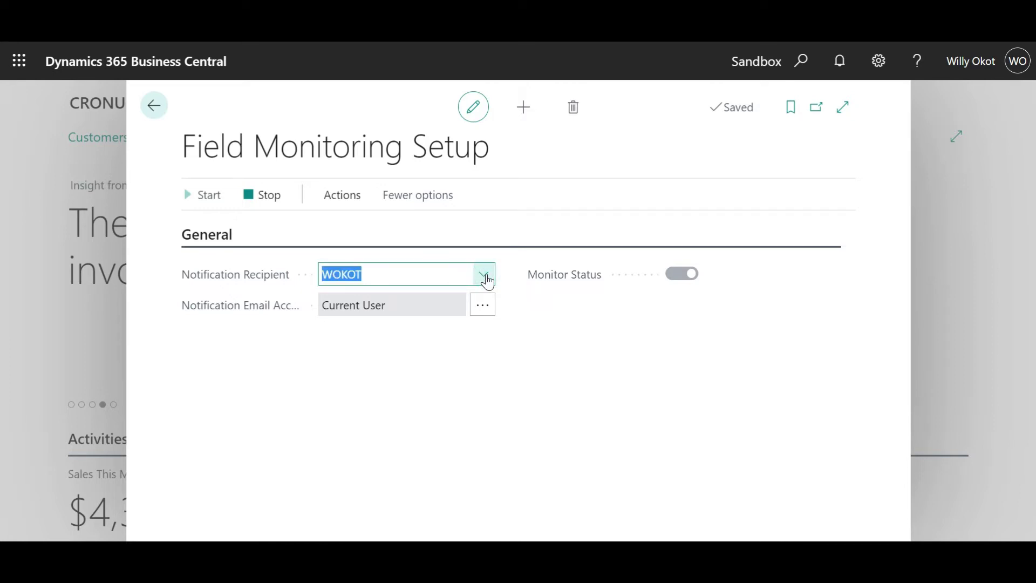
pyautogui.click(485, 278)
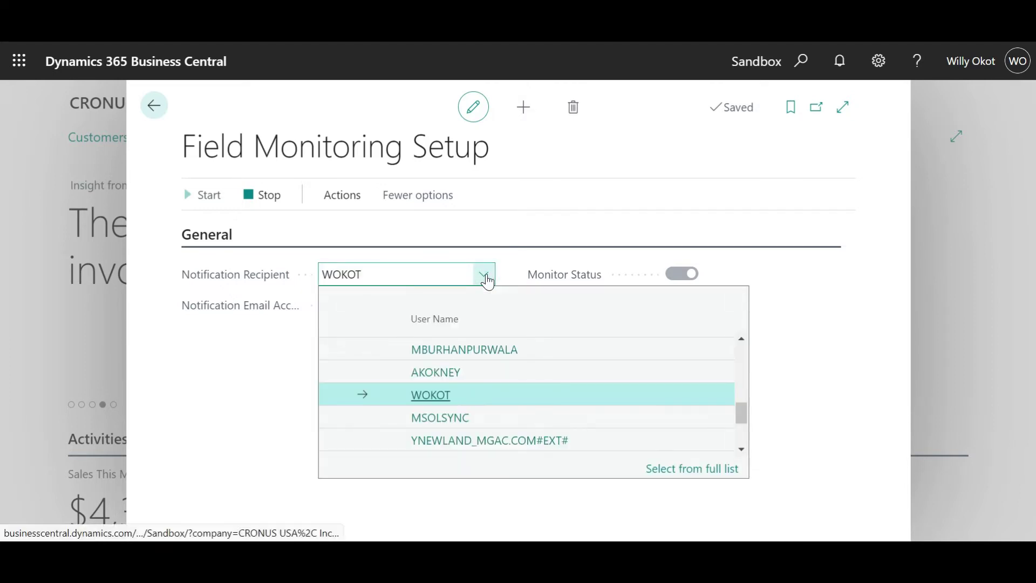
pyautogui.click(441, 397)
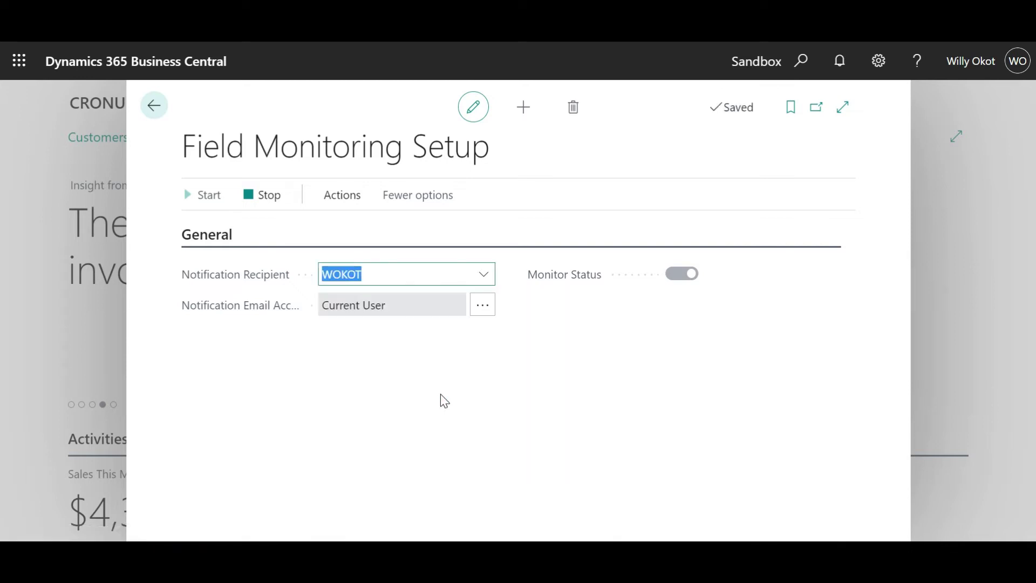
pyautogui.click(541, 375)
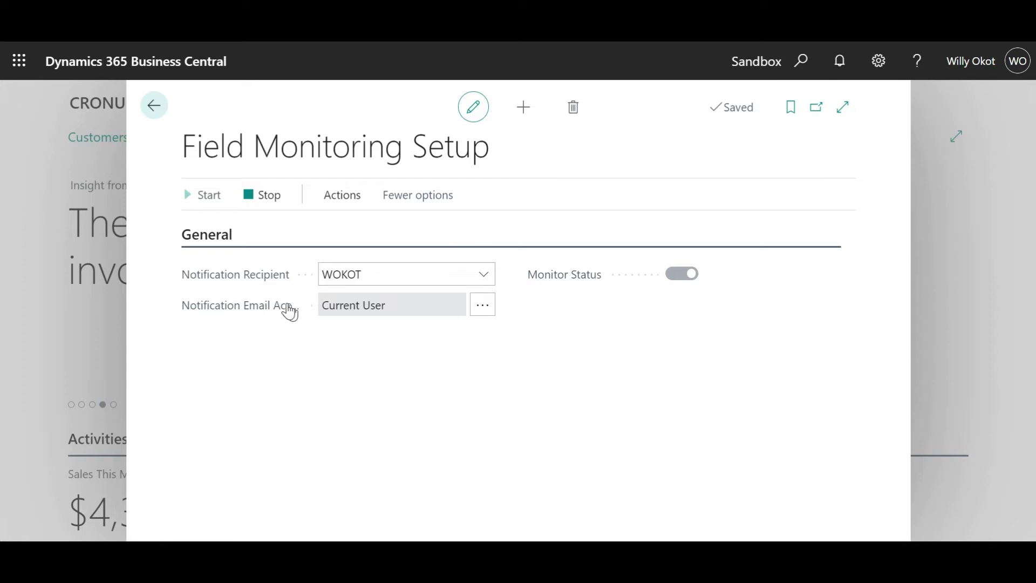
# Step: Confirm Current User as the Notification Email Account
pyautogui.click(486, 318)
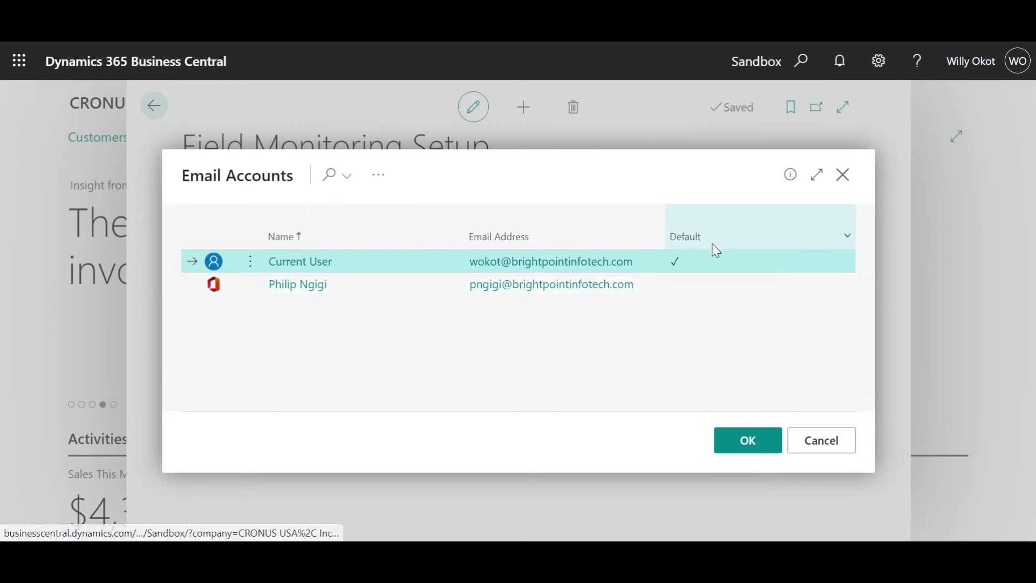
pyautogui.moveTo(716, 252)
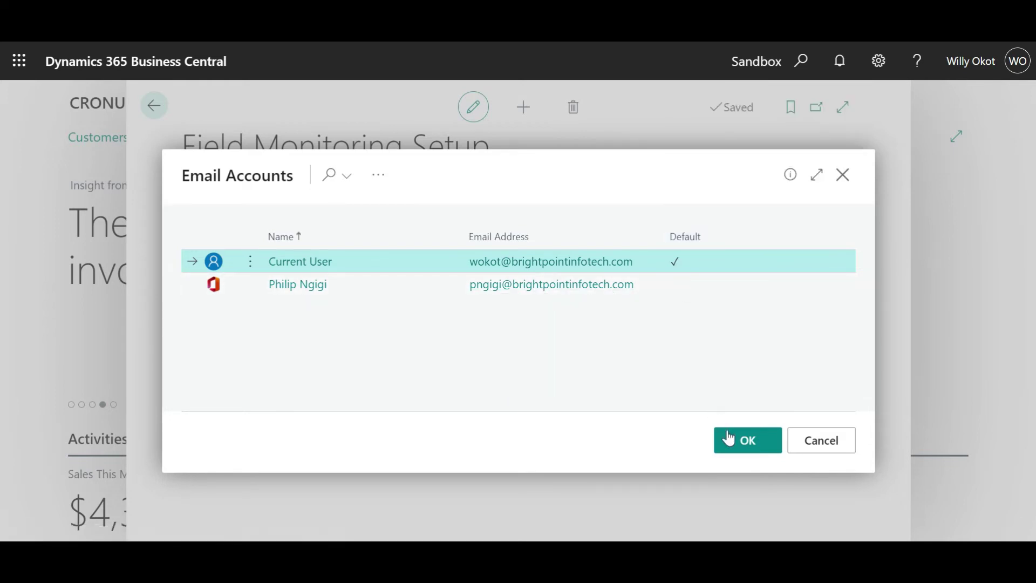
pyautogui.click(748, 440)
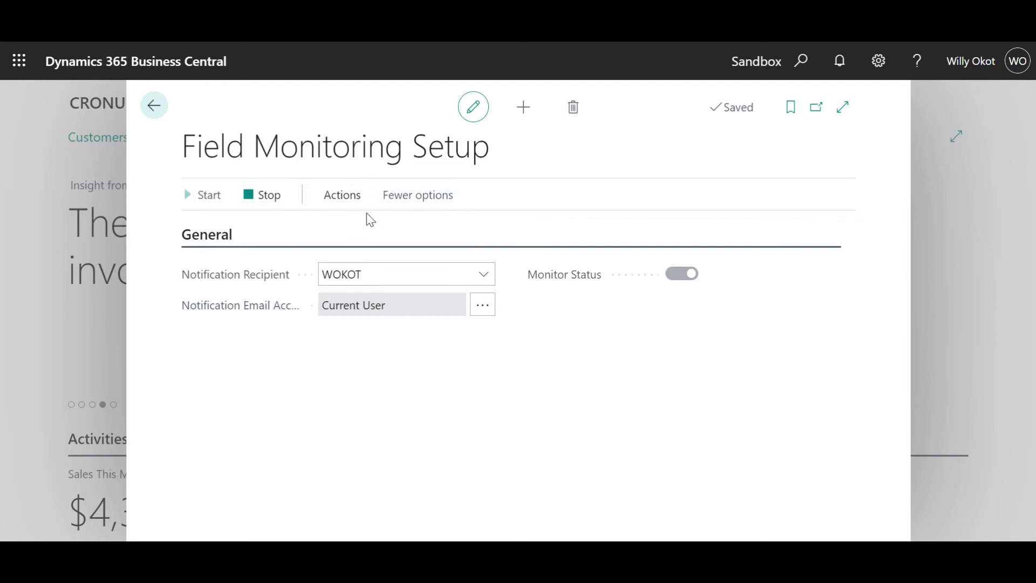
pyautogui.click(342, 195)
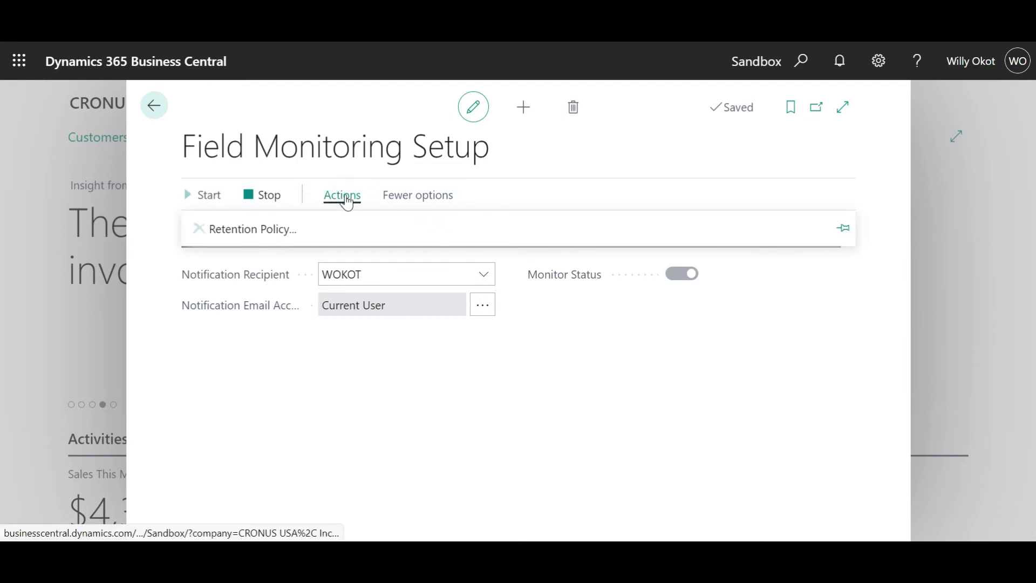
pyautogui.click(236, 231)
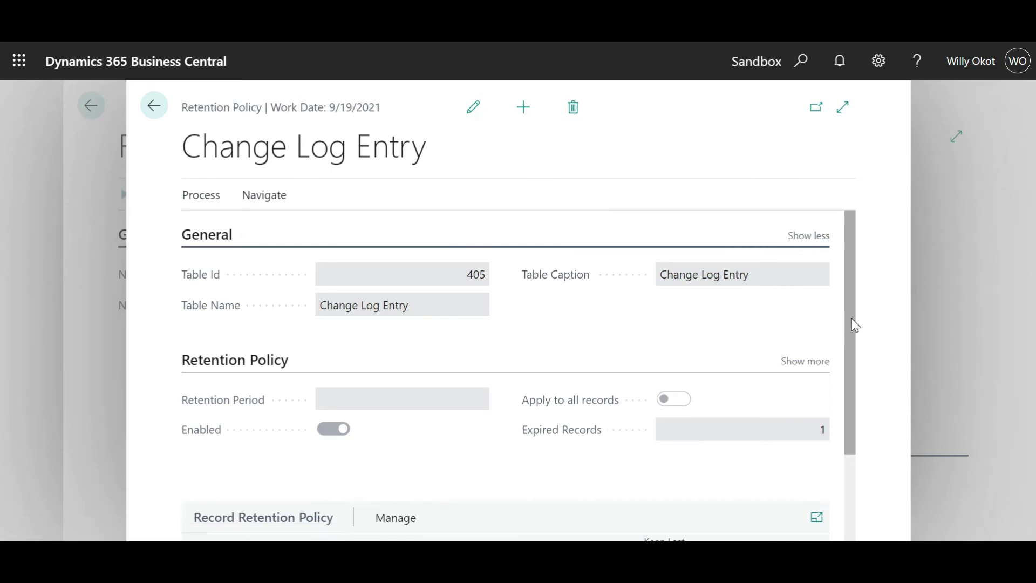
pyautogui.moveTo(856, 325)
pyautogui.mouseDown()
pyautogui.moveTo(851, 362)
pyautogui.moveTo(848, 331)
pyautogui.mouseUp()
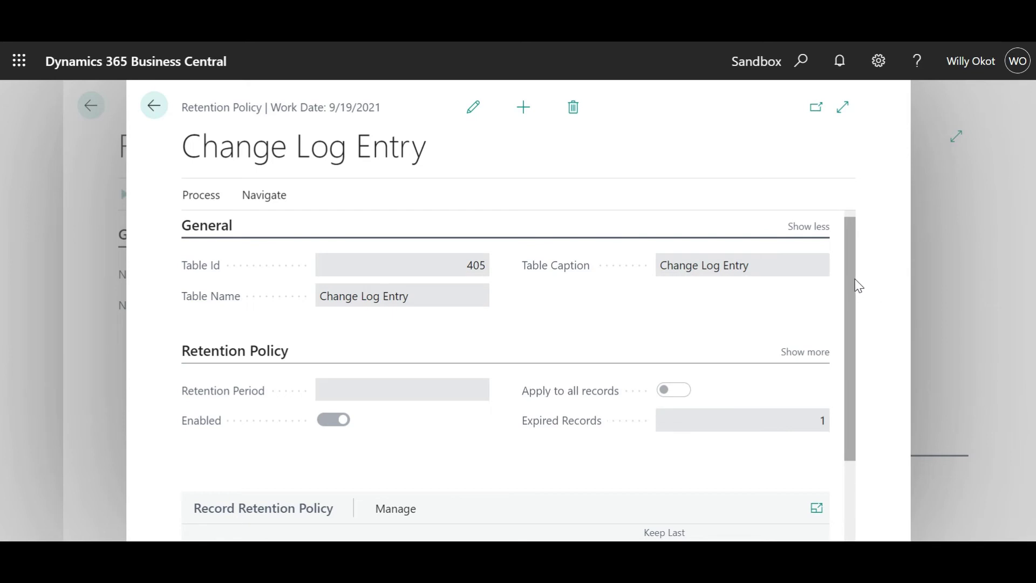
pyautogui.moveTo(855, 282); pyautogui.dragTo(835, 229)
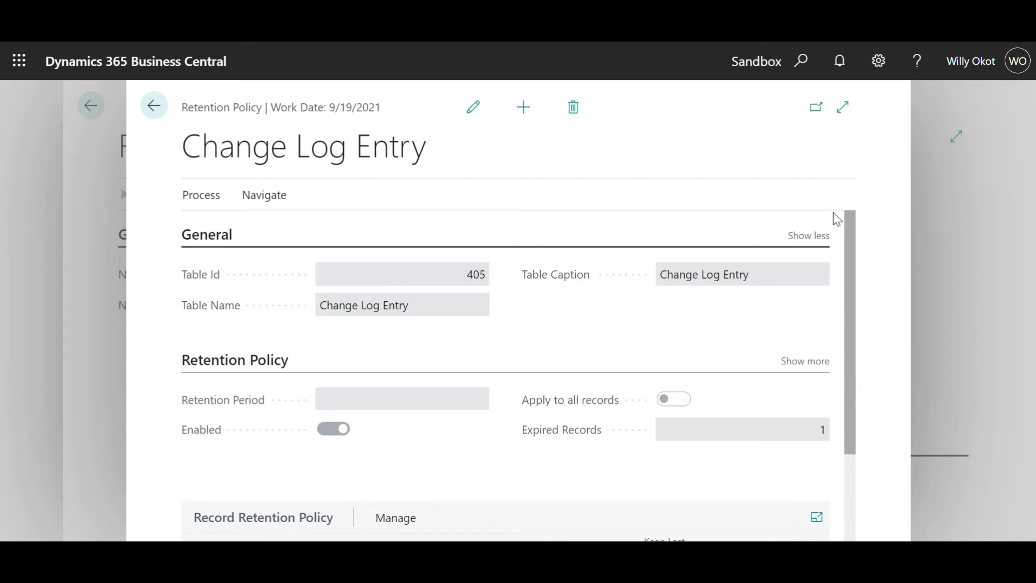
pyautogui.click(154, 107)
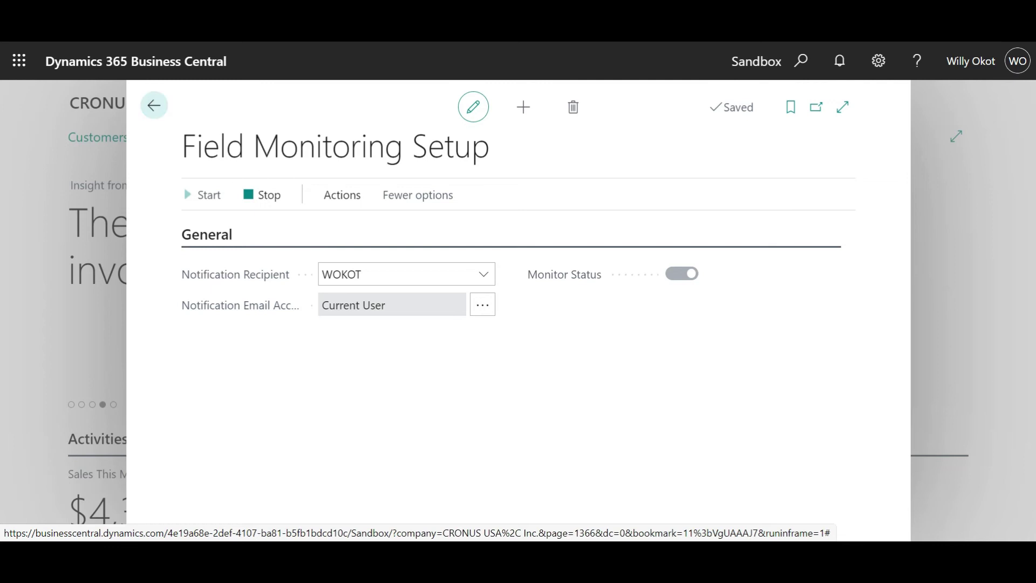
# Step: Search 'mon', open the Monitored Fields Worksheet and flag Phone No. to notify
pyautogui.click(156, 108)
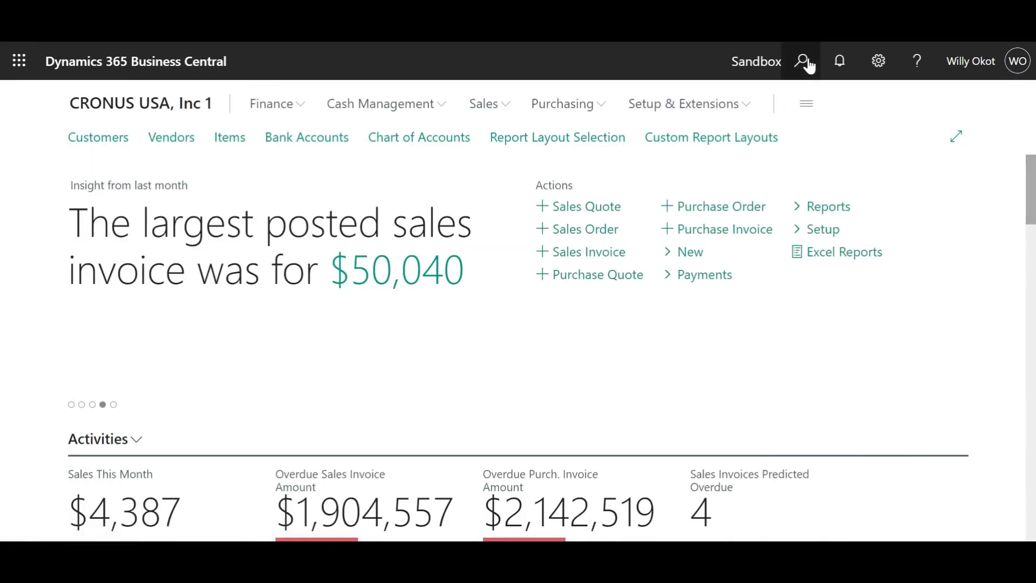
pyautogui.click(803, 61)
pyautogui.write('monit')
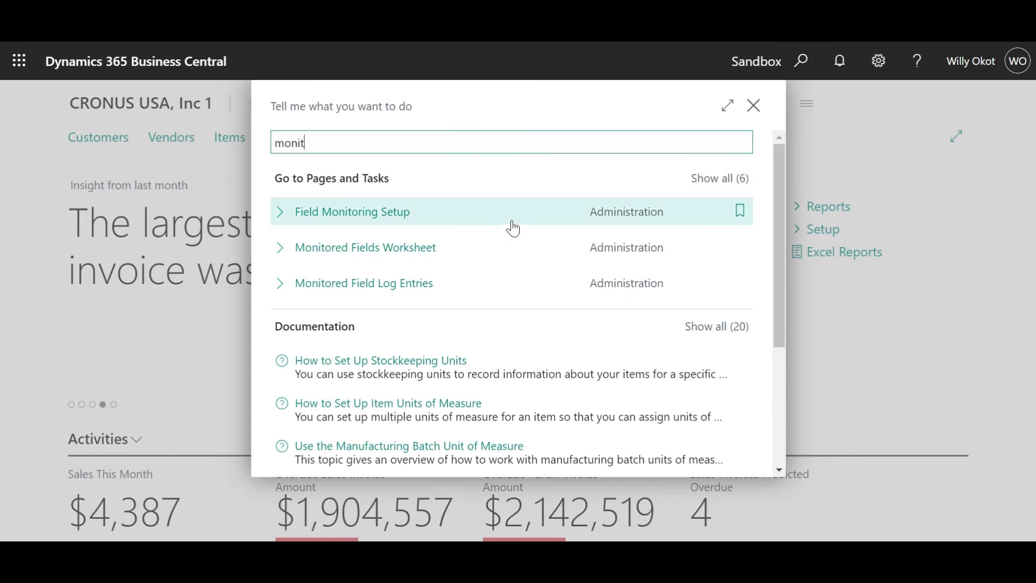
pyautogui.click(406, 262)
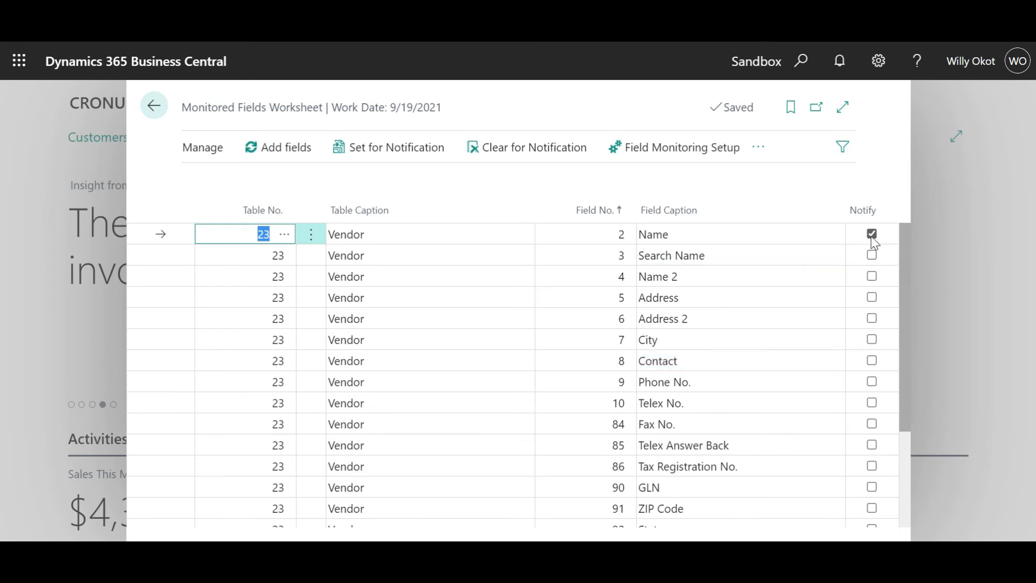
pyautogui.click(873, 383)
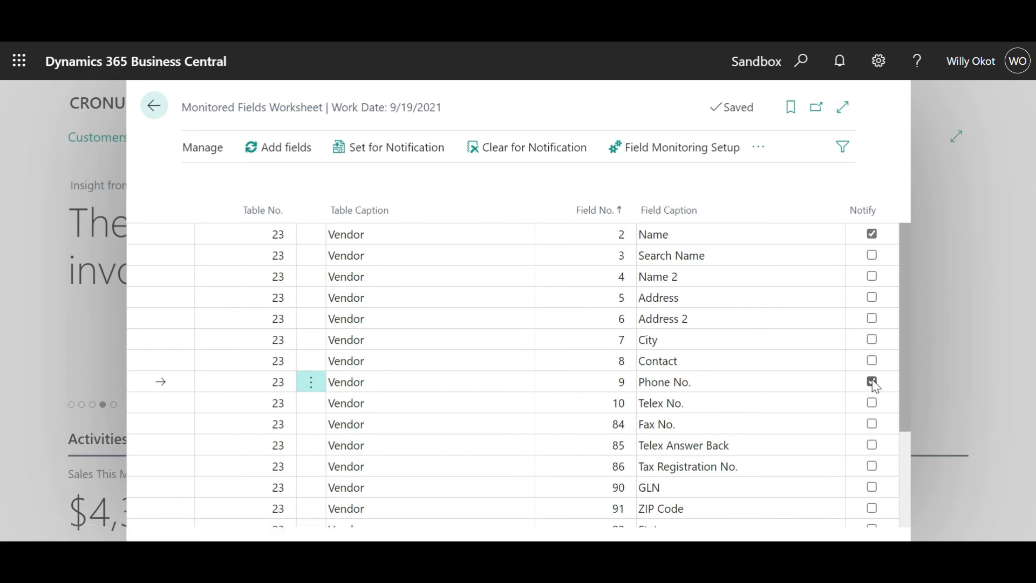
# Step: Open the Vendor Card for vendor 10000 from the Vendors list
pyautogui.click(155, 107)
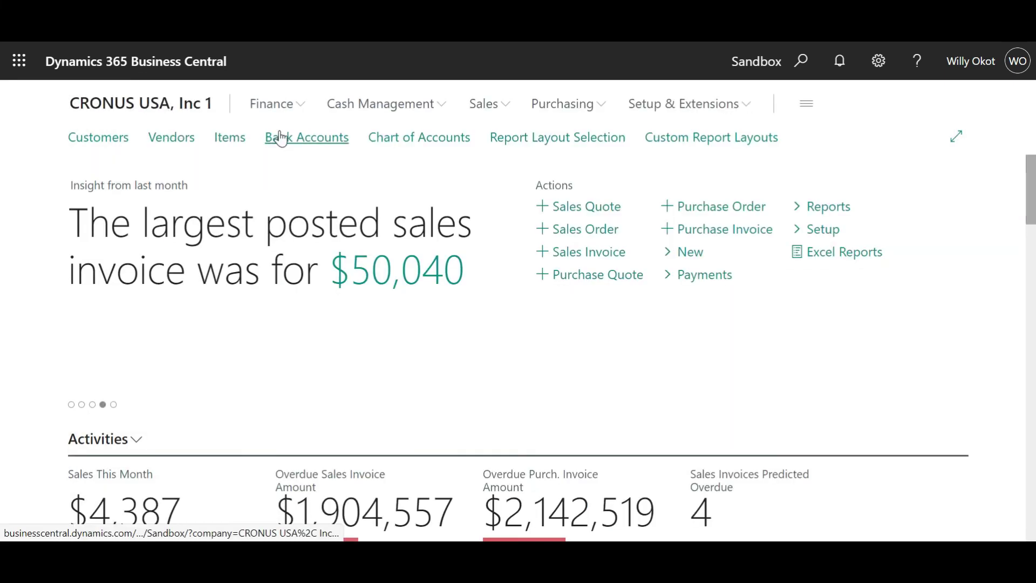
pyautogui.click(172, 138)
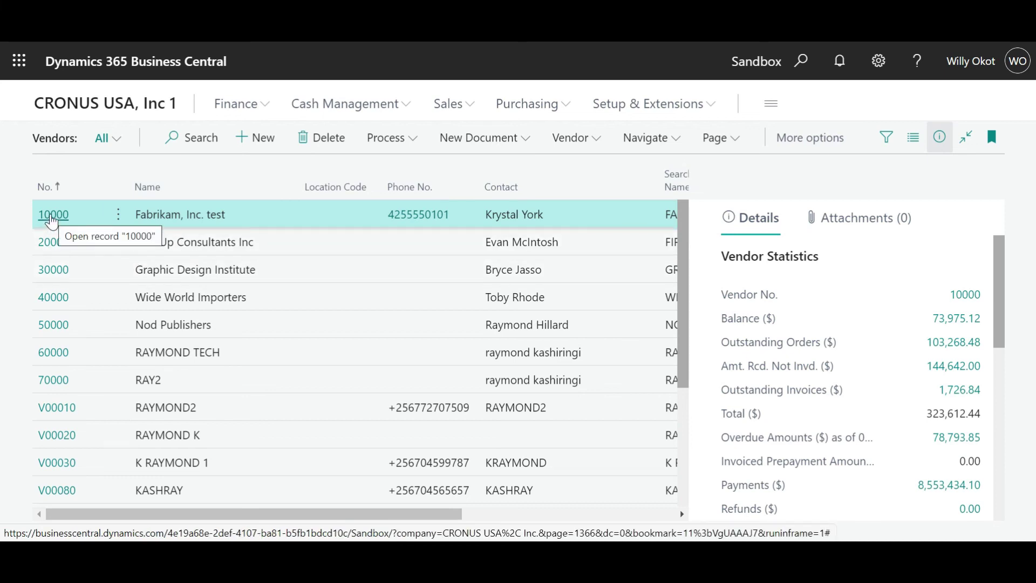
pyautogui.click(52, 217)
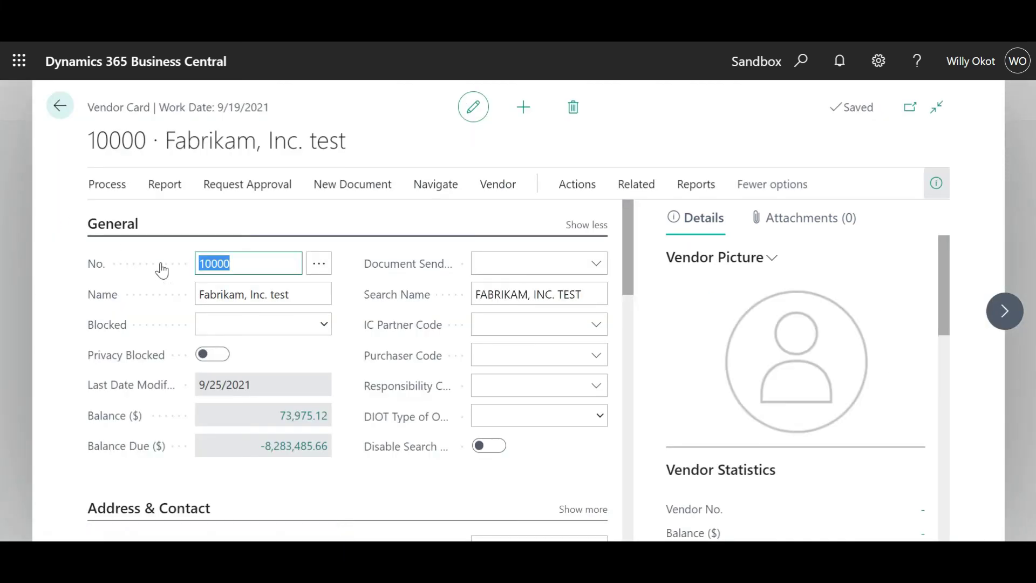
# Step: Change vendor 10000's name to 'Fabrikam, Inc. test 123' and save it
pyautogui.click(299, 298)
pyautogui.click(299, 298)
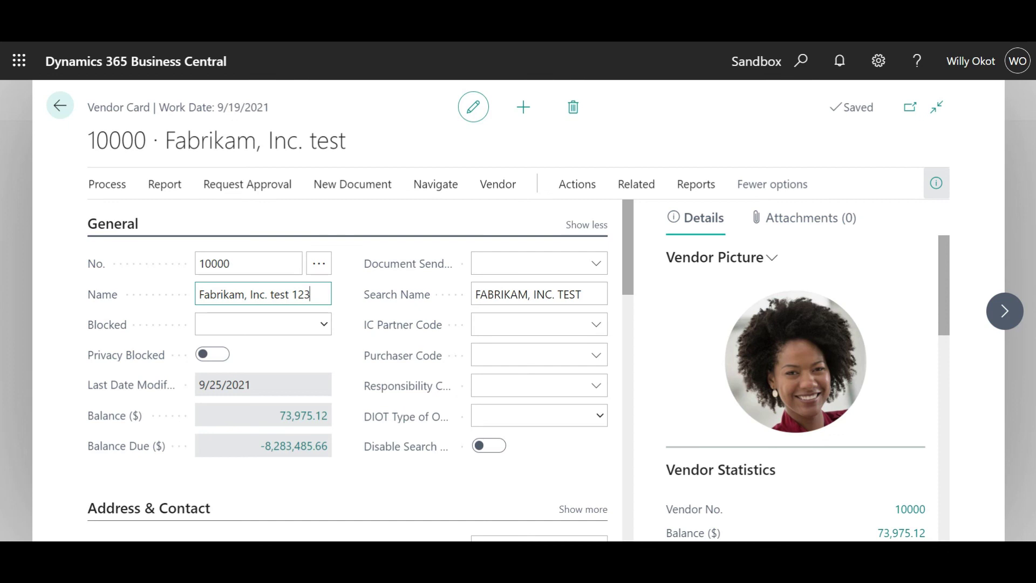
pyautogui.click(388, 142)
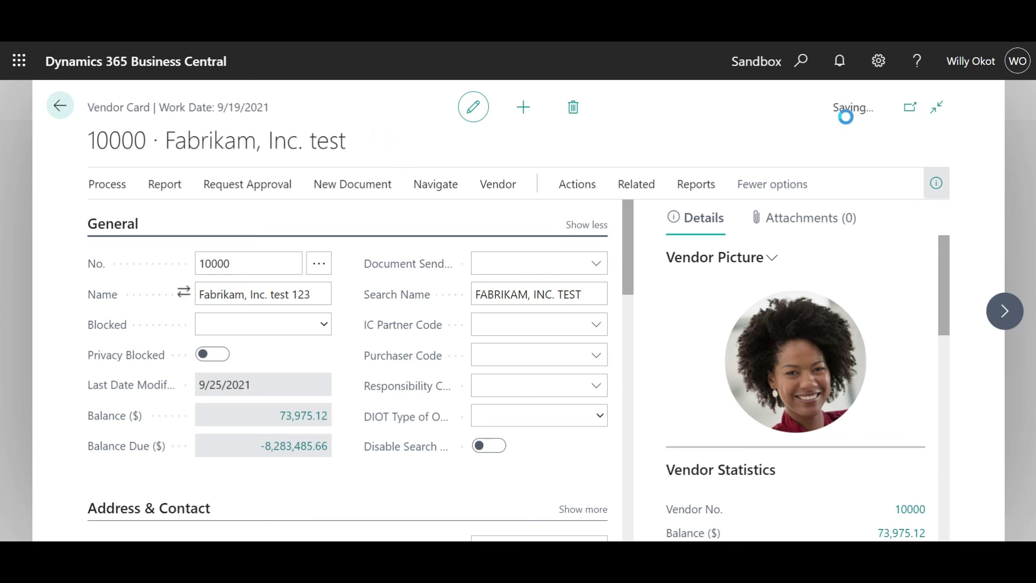